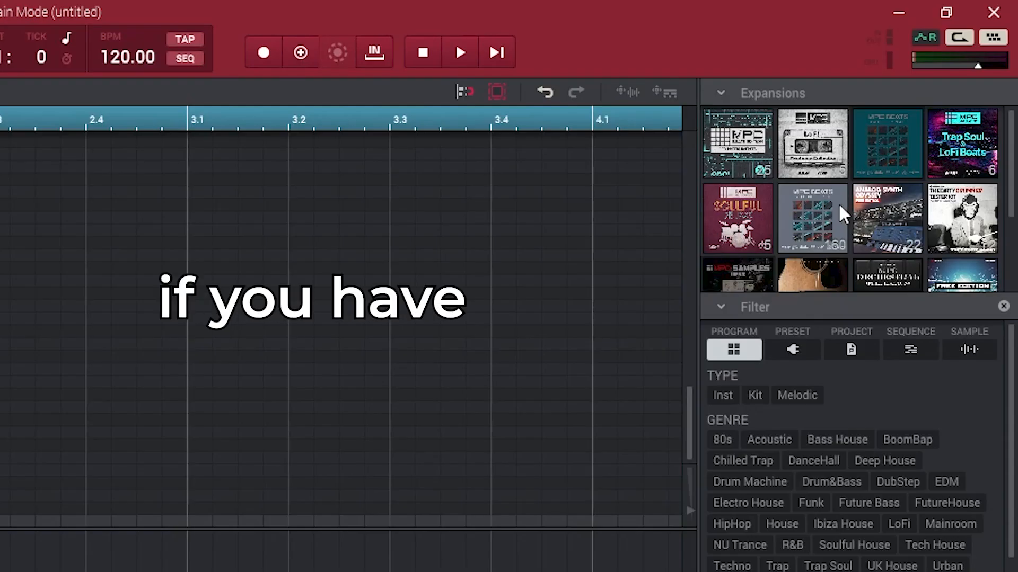
scroll(929, 108, "down", 2)
scroll(843, 215, "up", 2)
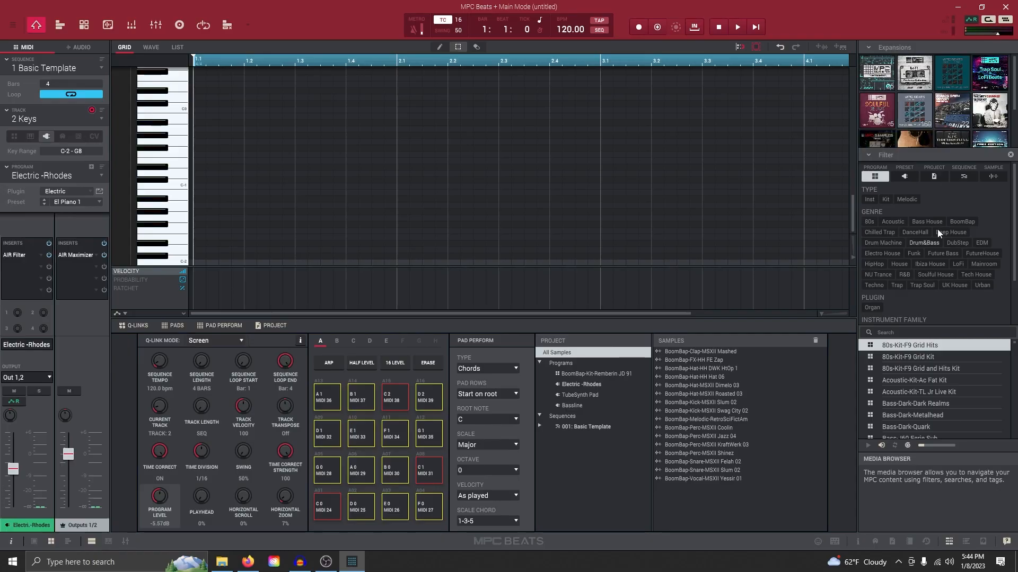
scroll(857, 249, "down", 2)
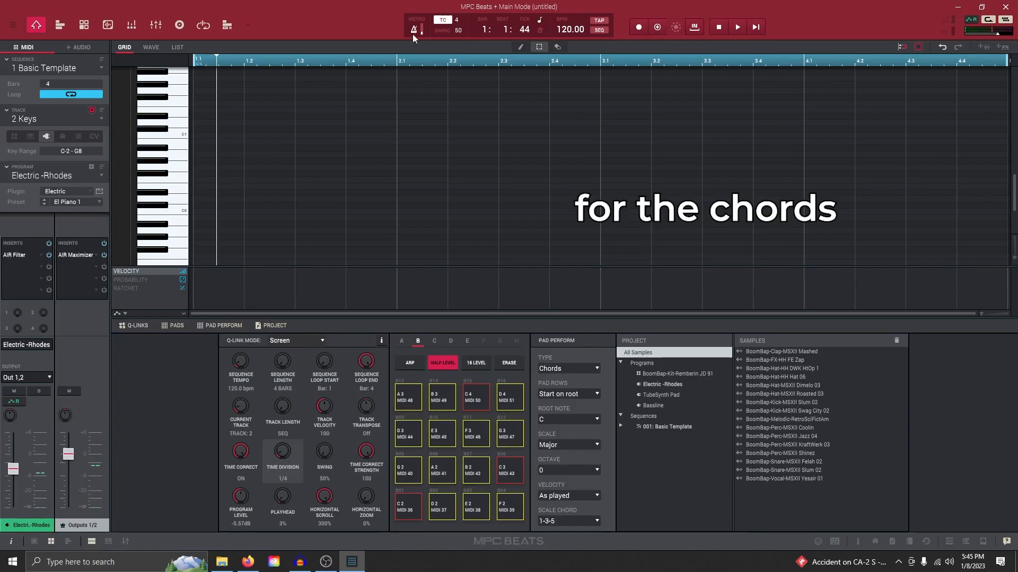
Step: Overdub the Electric-Rhodes chords onto the Keys track at 1.1, 3.1, 4.3 and 4.4
key("space")
key("space")
left_click(657, 33)
key("space")
key("space")
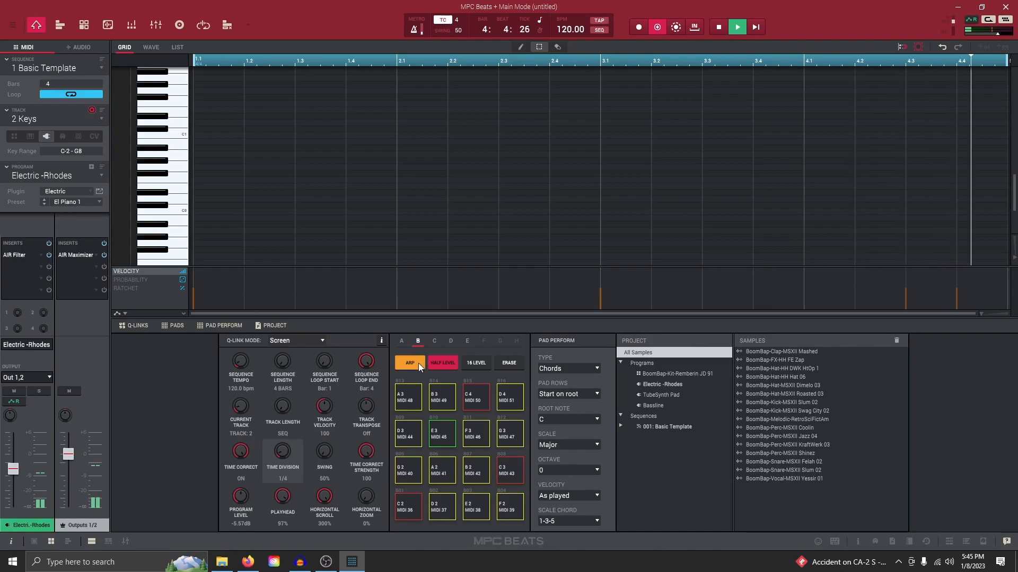
left_click(656, 27)
scroll(775, 142, "up", 10)
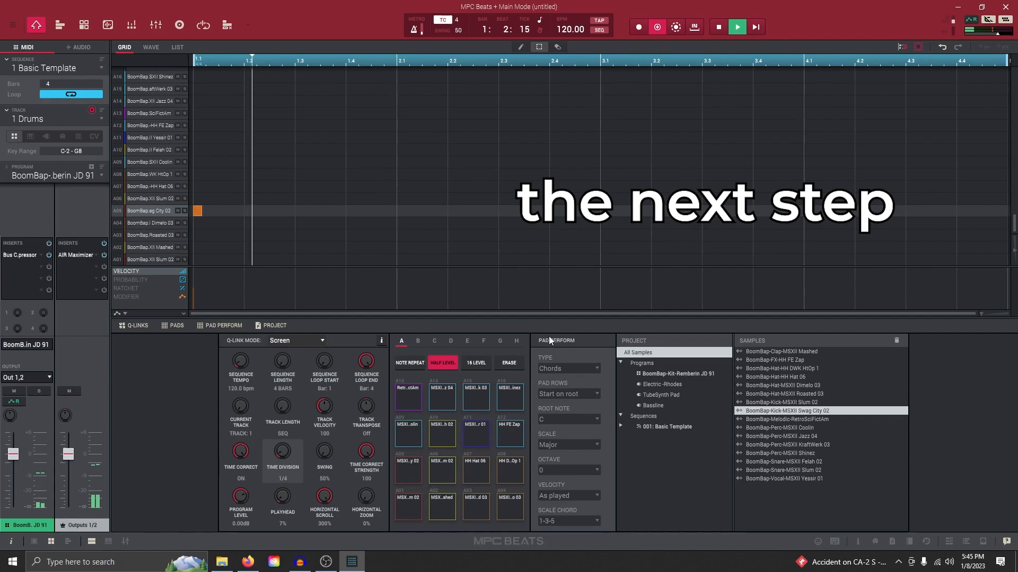
Step: Overdub the drum groove with Swag City 02 kicks at 2.2, 3.1, 3.4 and 4.2 and Mashed claps on beat 3 of every bar
key("x")
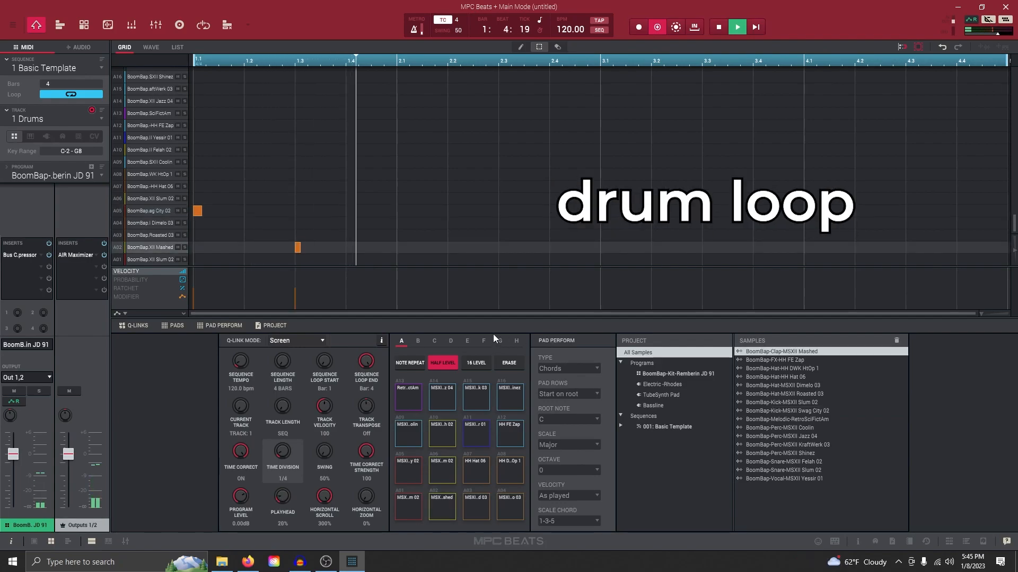
key("a")
key("x")
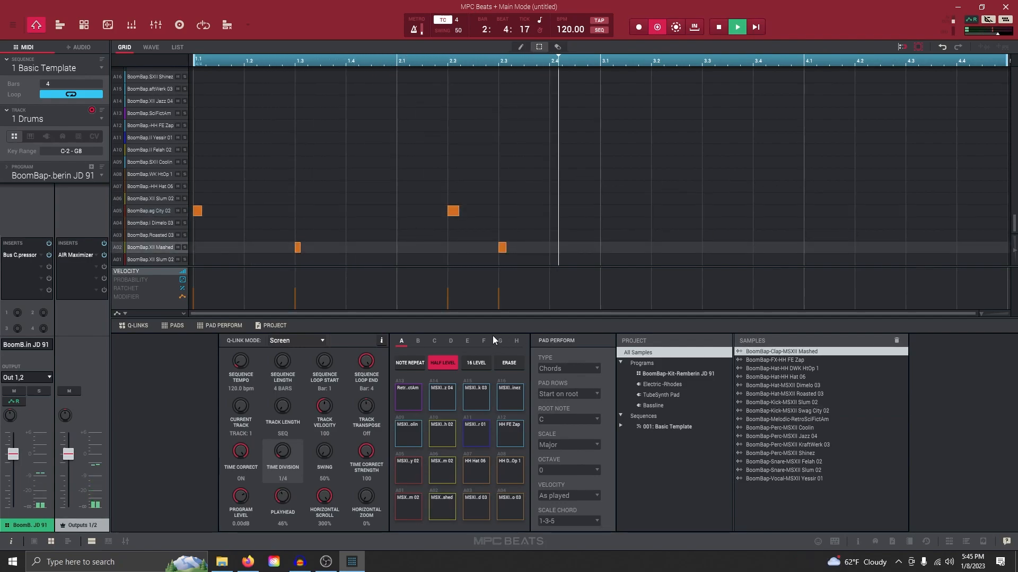
key("a")
key("x")
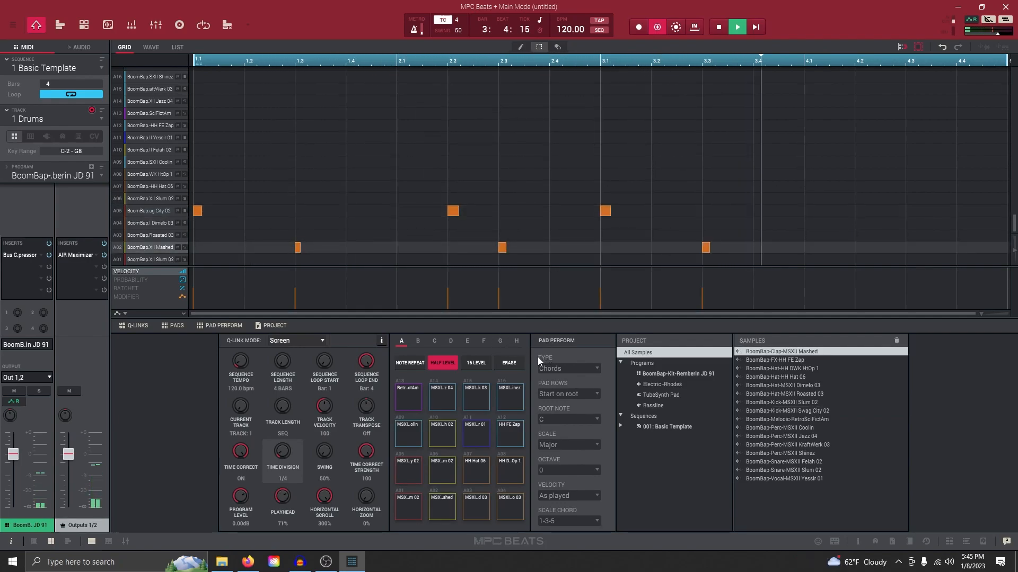
key("a")
key("a")
key("x")
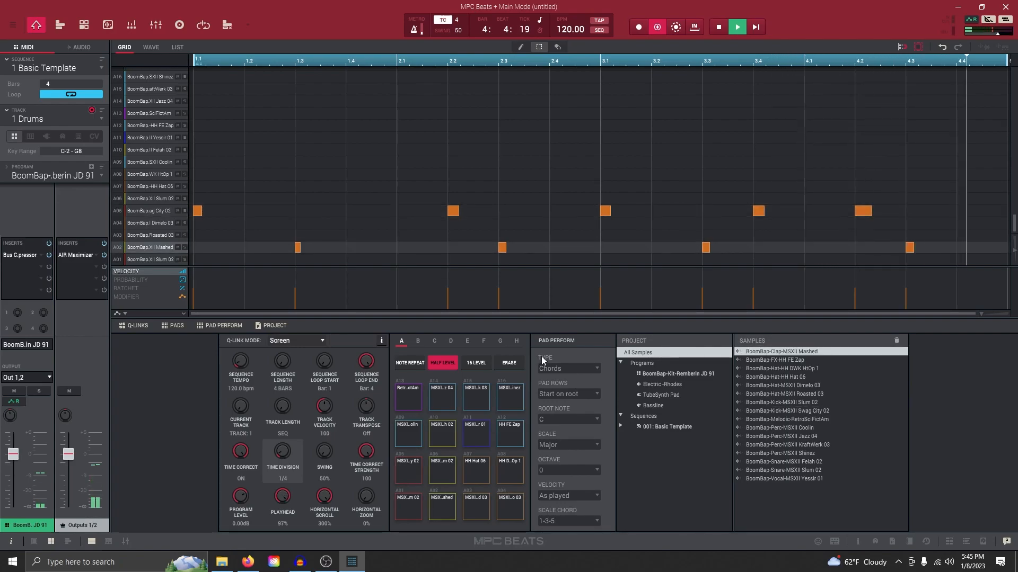
Step: Set the time division to 1/16 and overdub a syncopated Roasted 03 hi-hat pattern onto the Drums track
left_click_drag(287, 453, 287, 443)
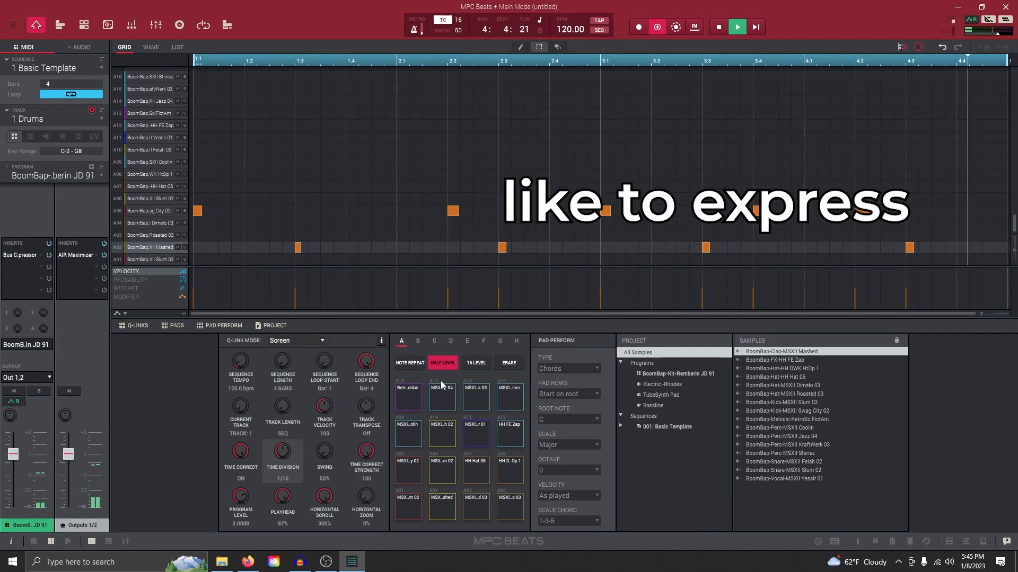
left_click(444, 363)
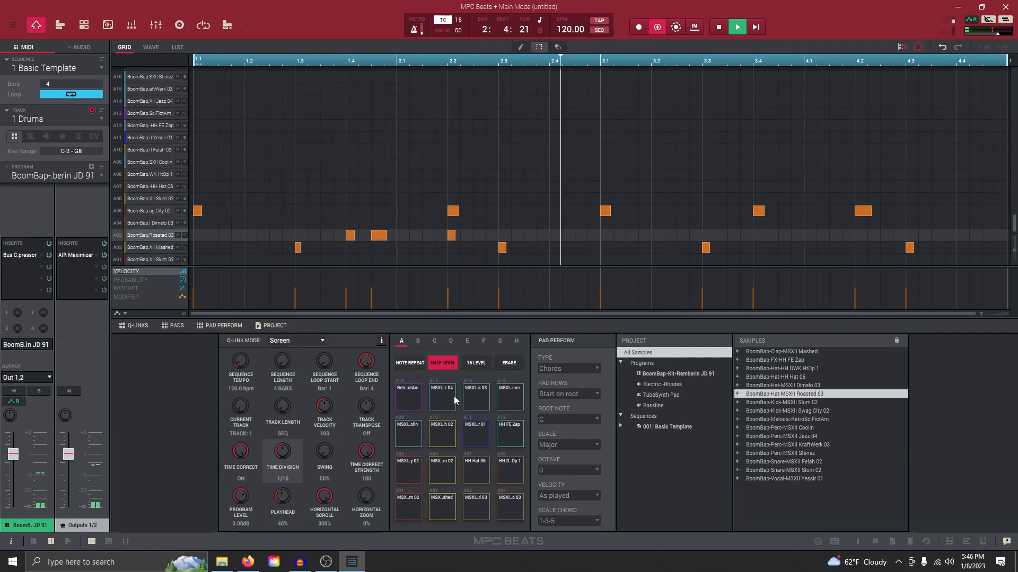
key("c")
key("c")
key("c")
key("c")
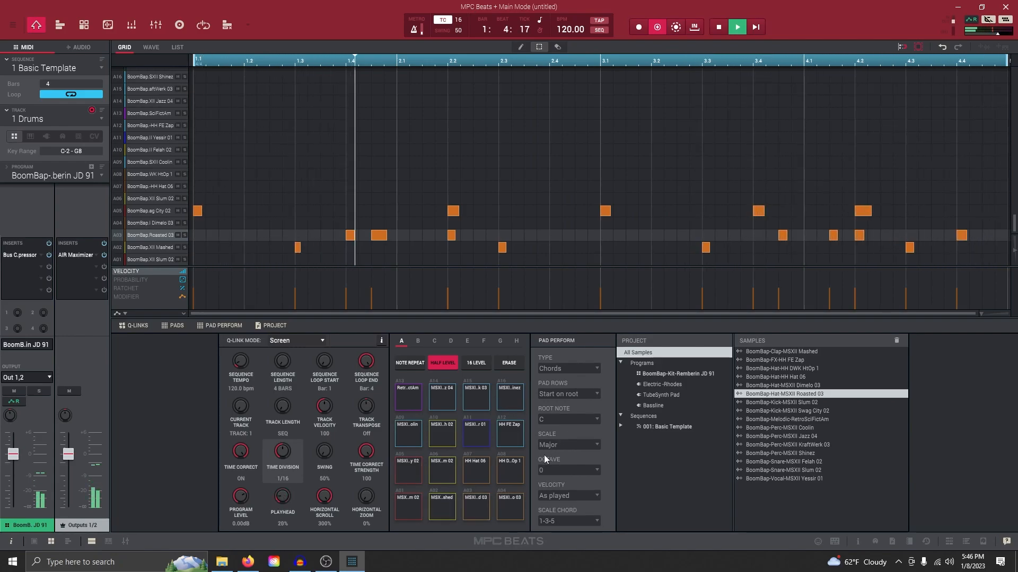
left_click(661, 33)
Step: Audition the hats, set the time division to 1/8, and record HH Hat 06 across all four bars with Note Repeat
key("v")
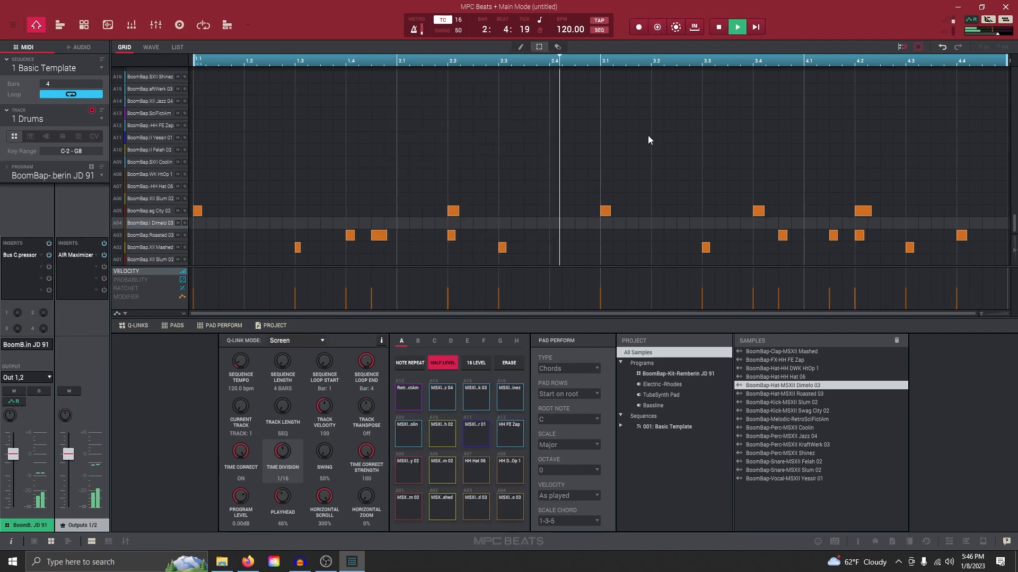
key("d")
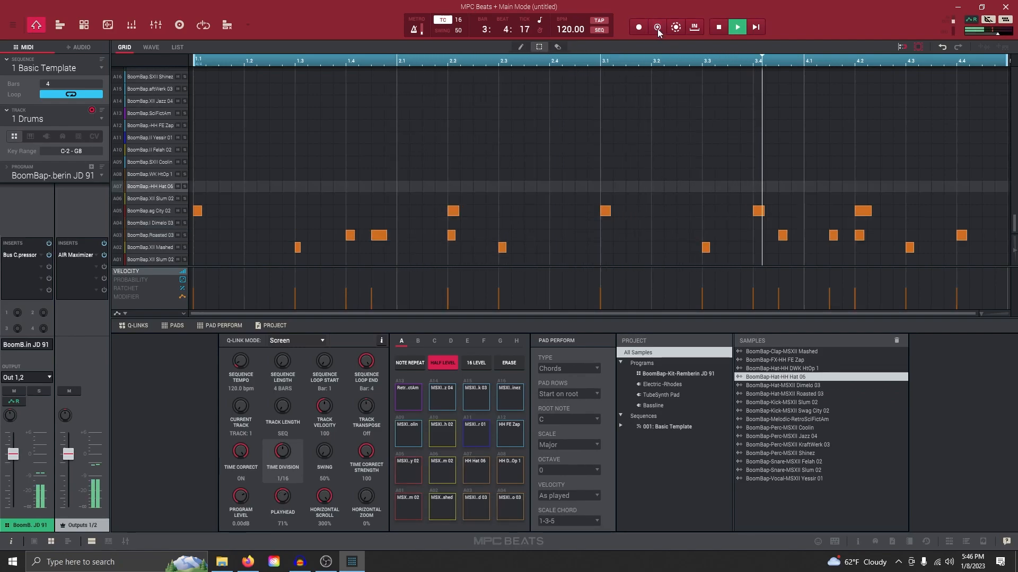
left_click_drag(290, 447, 290, 460)
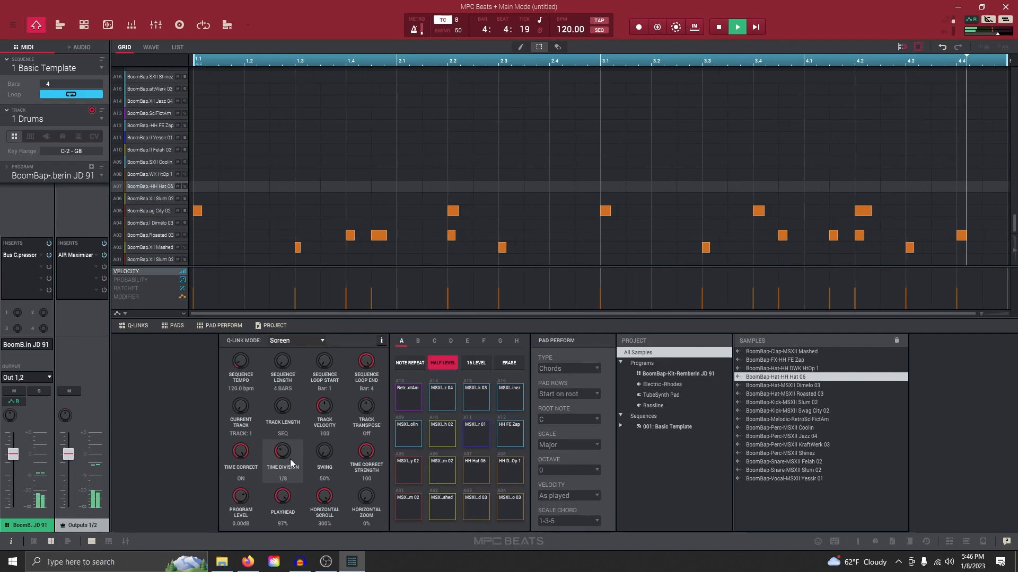
left_click(419, 363)
left_click(657, 27)
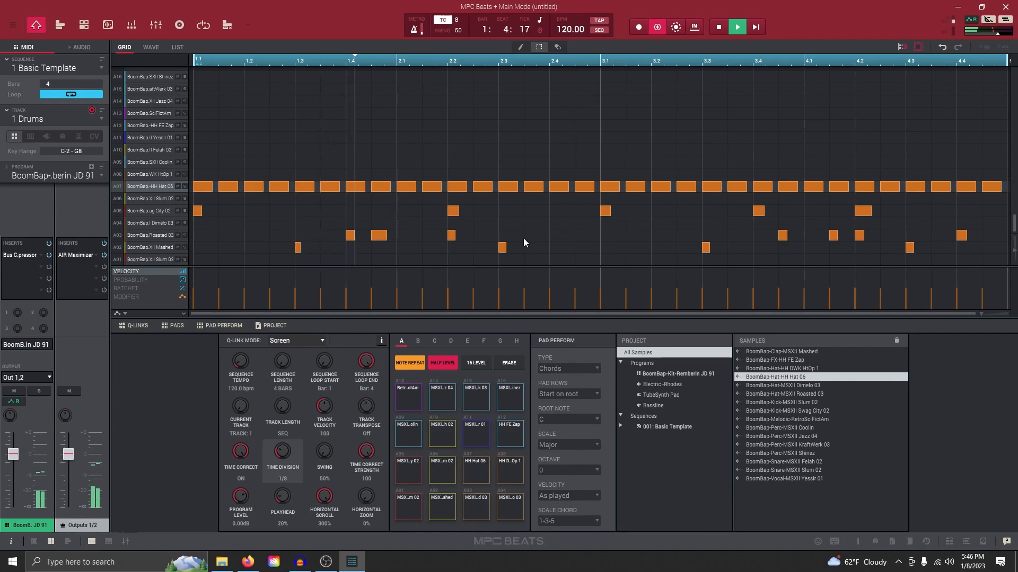
left_click(662, 32)
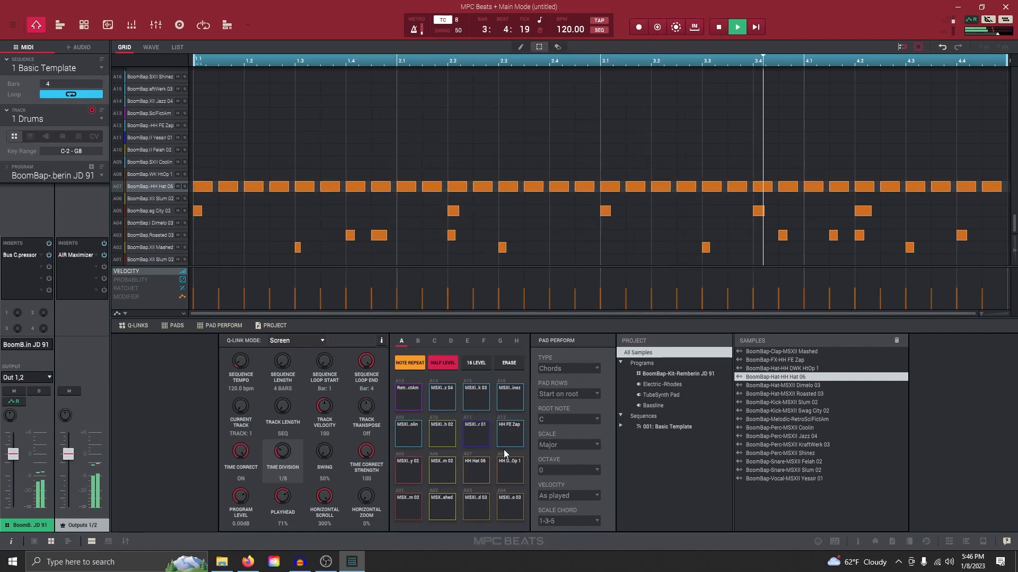
Step: Turn off Note Repeat and overdub a single HH DWK HtOp 1 open hat at 4.4 on the Drums track
left_click(525, 482)
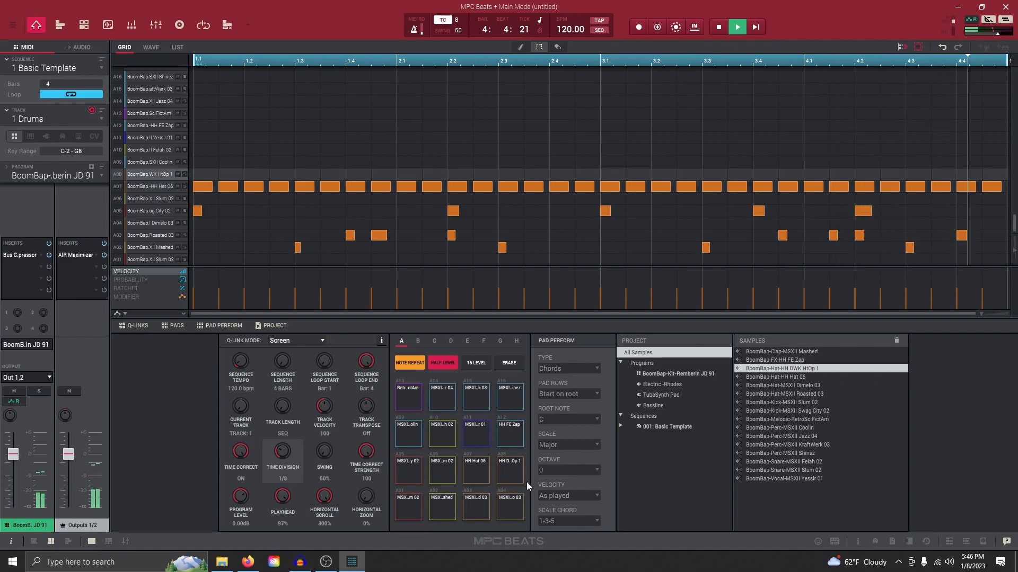
left_click(412, 363)
left_click(658, 30)
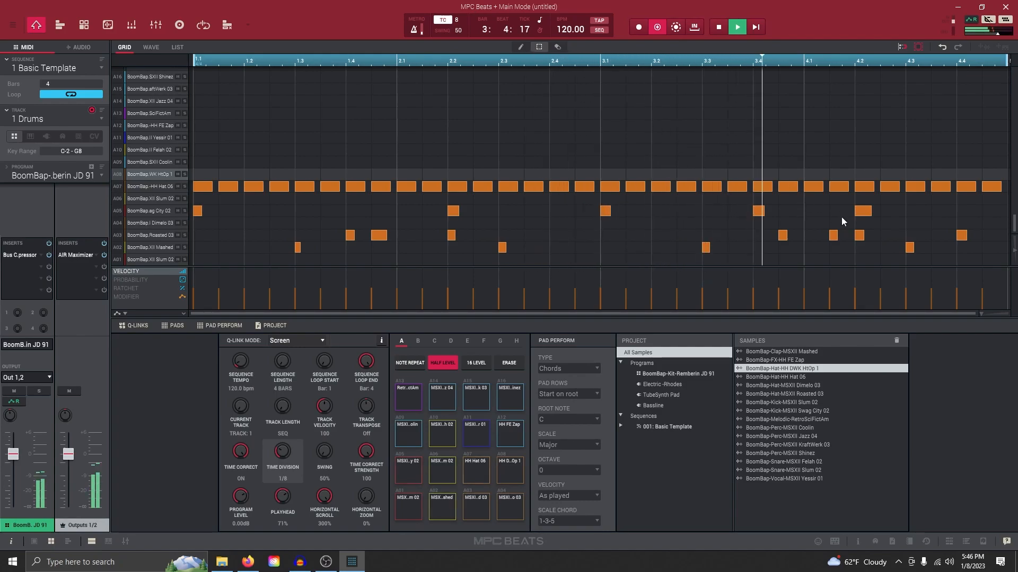
key("f")
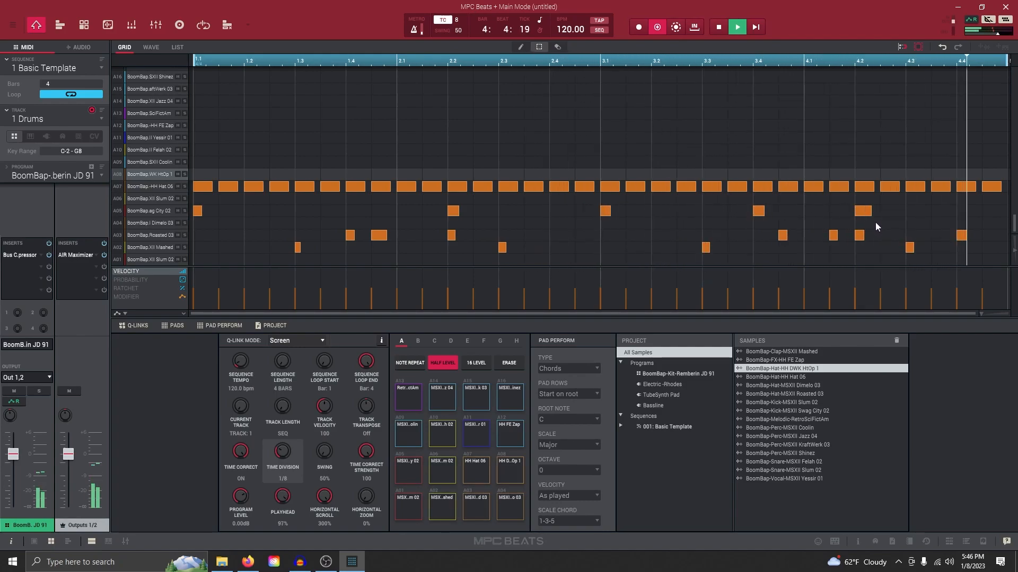
left_click(658, 29)
Step: Copy the lowest notes of the chords on the Keys track
left_click(102, 119)
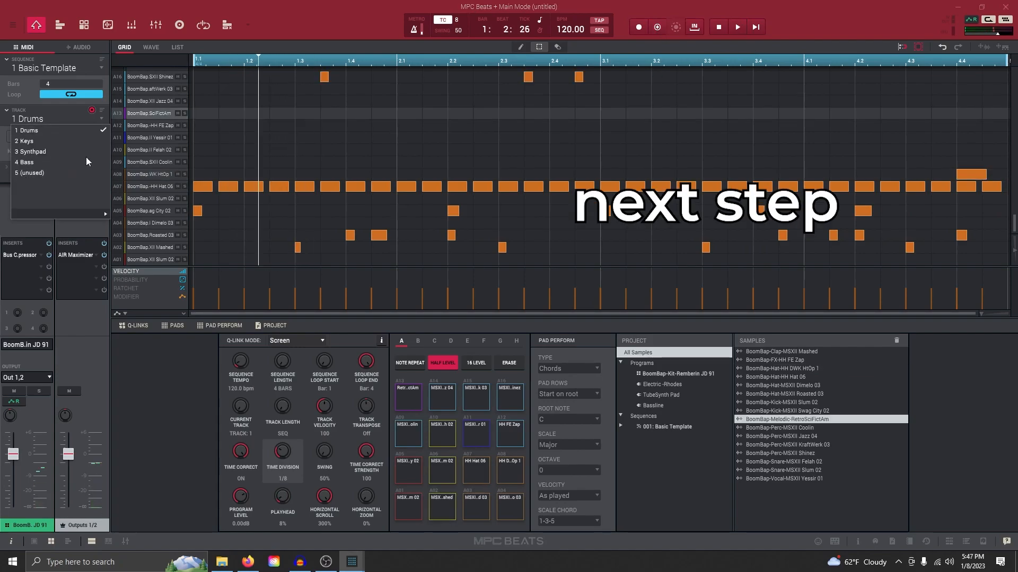
left_click(84, 162)
left_click(101, 119)
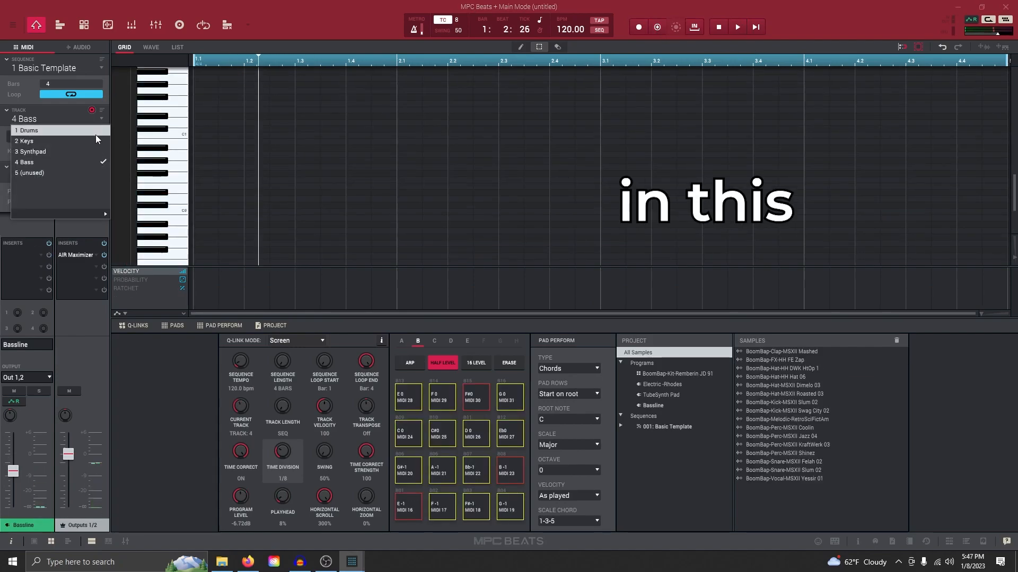
left_click(94, 145)
scroll(270, 176, "down", 5)
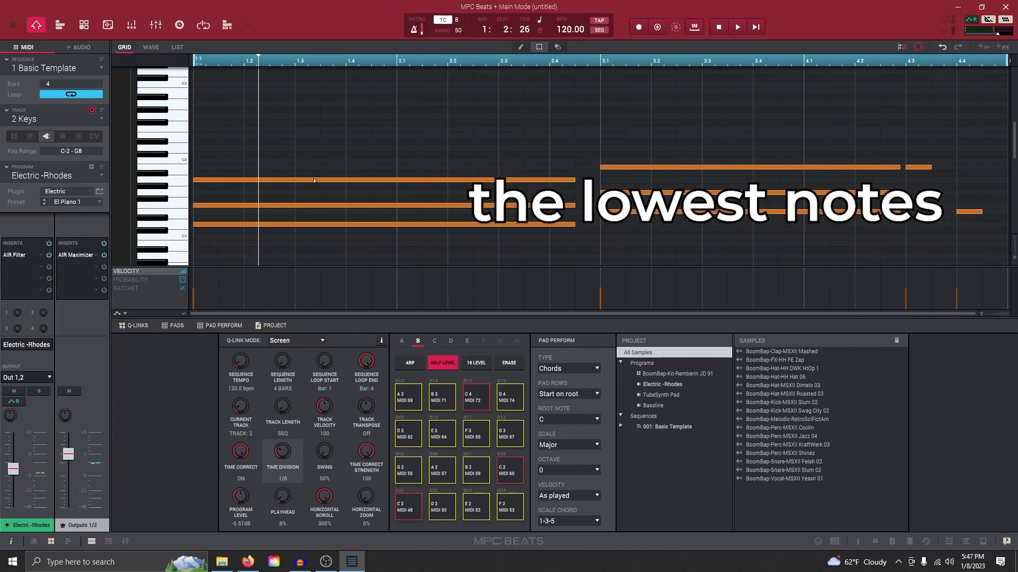
left_click_drag(520, 233, 659, 186)
key("ctrl+c")
scroll(610, 205, "down", 1)
mouse_move(536, 217)
left_mouse_down()
mouse_move(615, 191)
mouse_move(962, 181)
left_mouse_up()
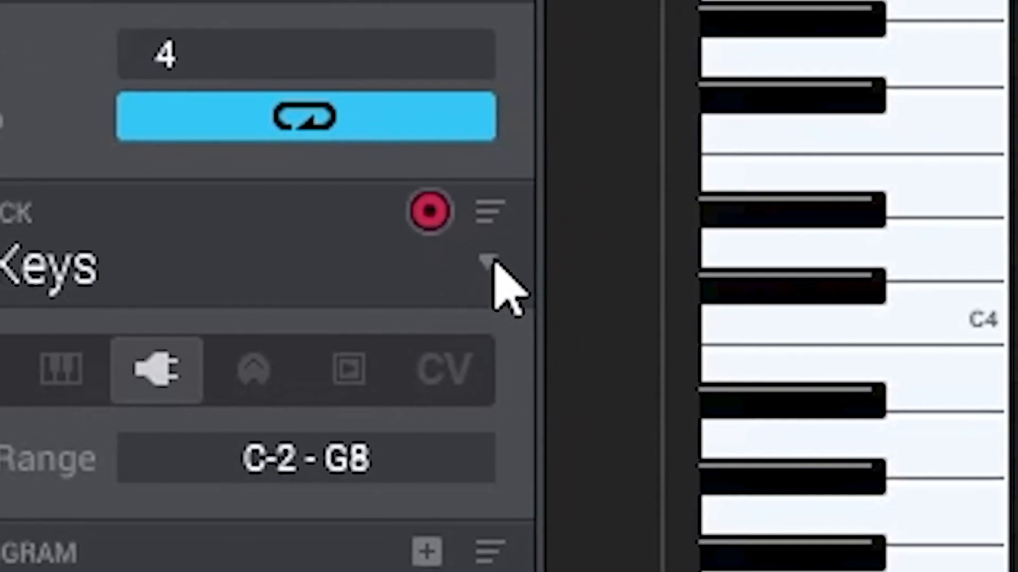
Step: Paste the copied chord notes into the Bass track and play the sequence
left_click(514, 154)
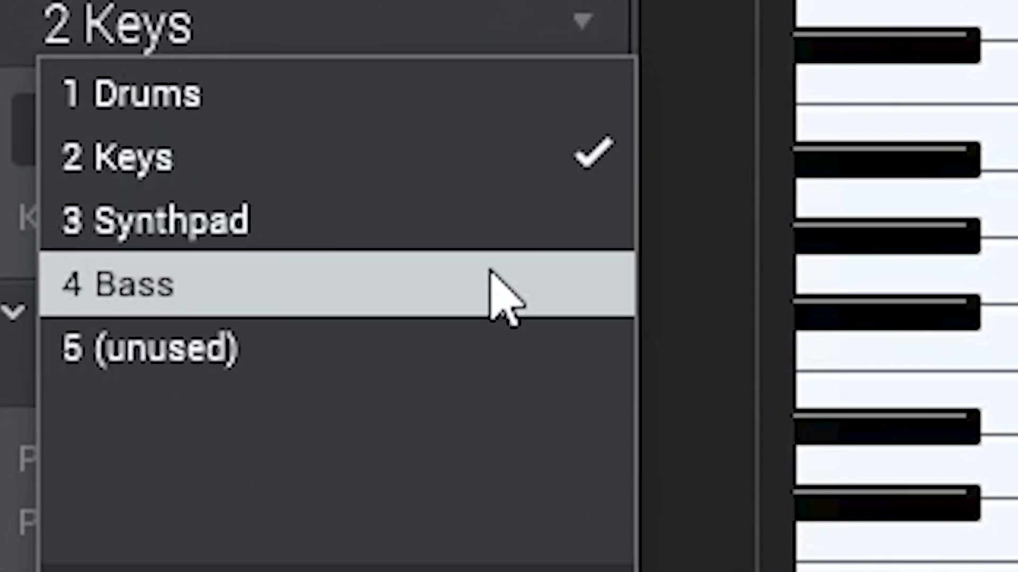
left_click(490, 271)
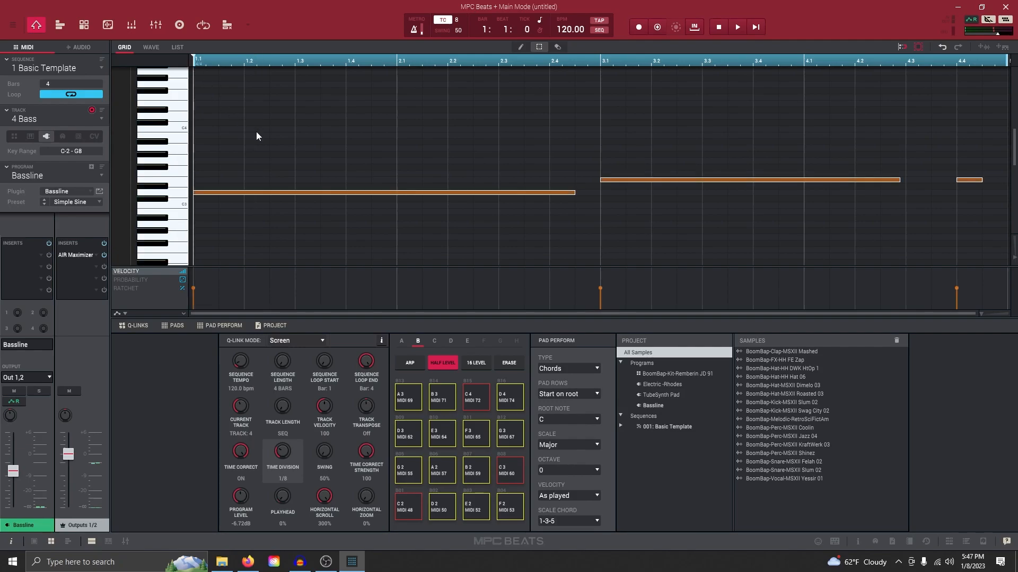
key("space")
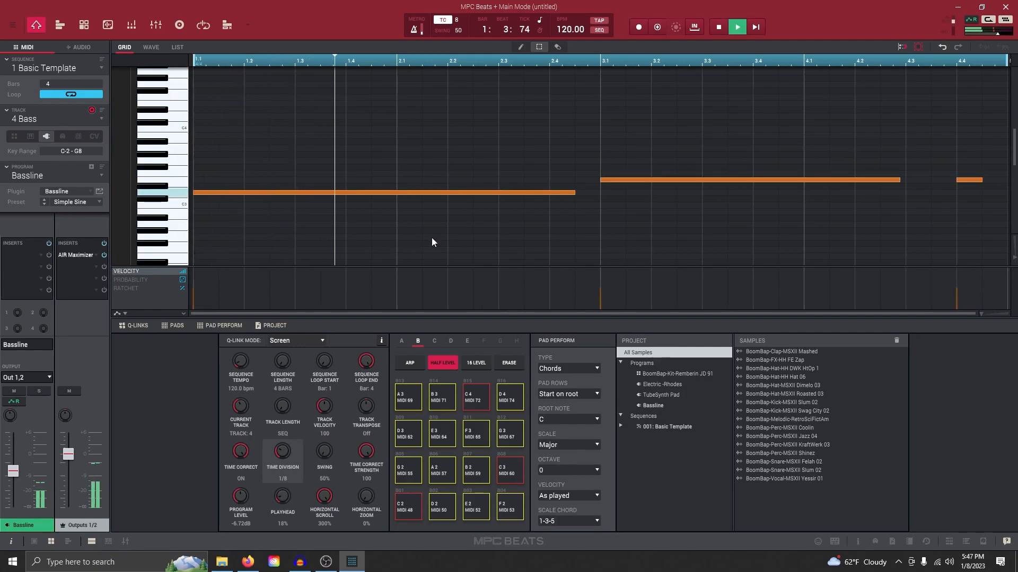
key("space")
Step: Rework the bass into eighth-length notes at 1.1, 1.2, 2.1, 2.2, 3.1, 3.2, 3.3 and 4.4, and set the time division to 1/16
left_click_drag(575, 194, 302, 214)
key("space")
key("space")
left_click_drag(282, 452, 282, 444)
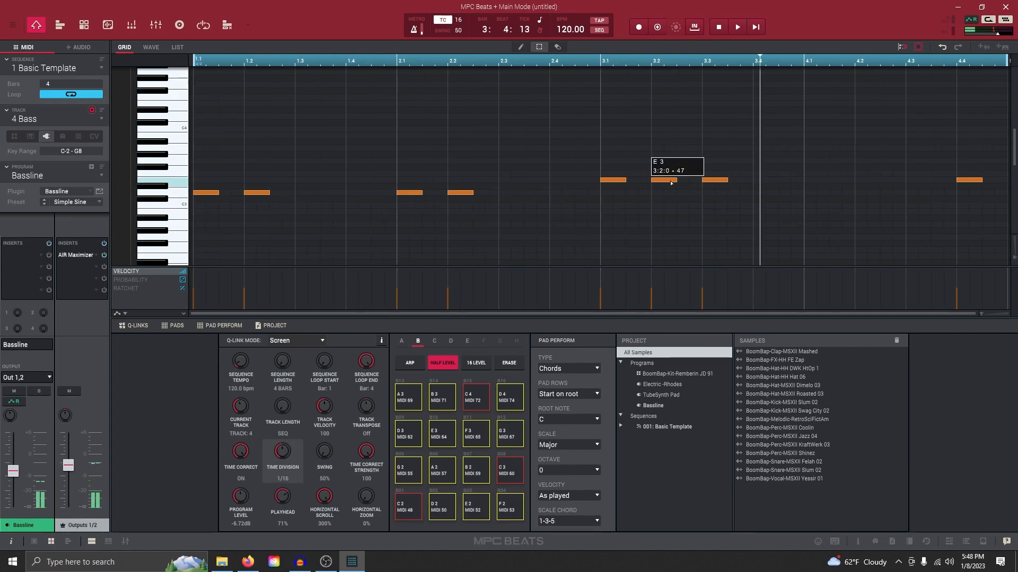
Step: Transpose all the bass notes down two octaves to D1 and E1 while playing the loop
key("space")
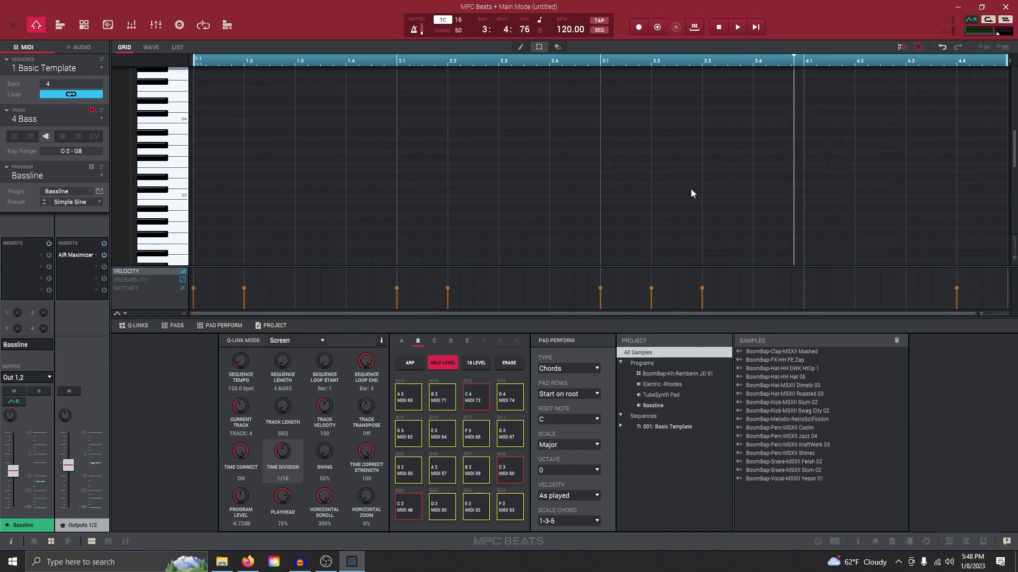
key("space")
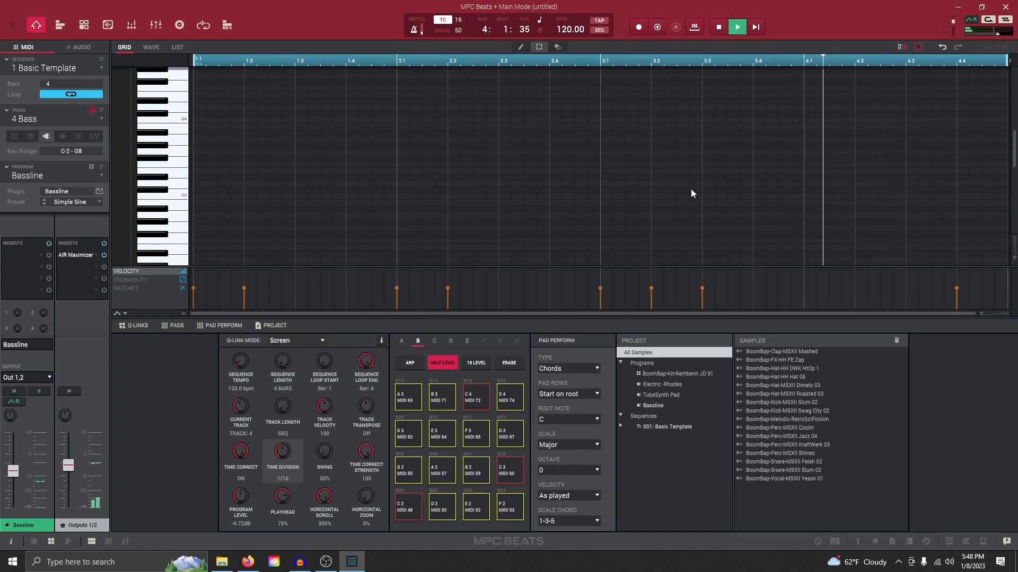
scroll(688, 191, "down", 3)
scroll(687, 192, "down", 1)
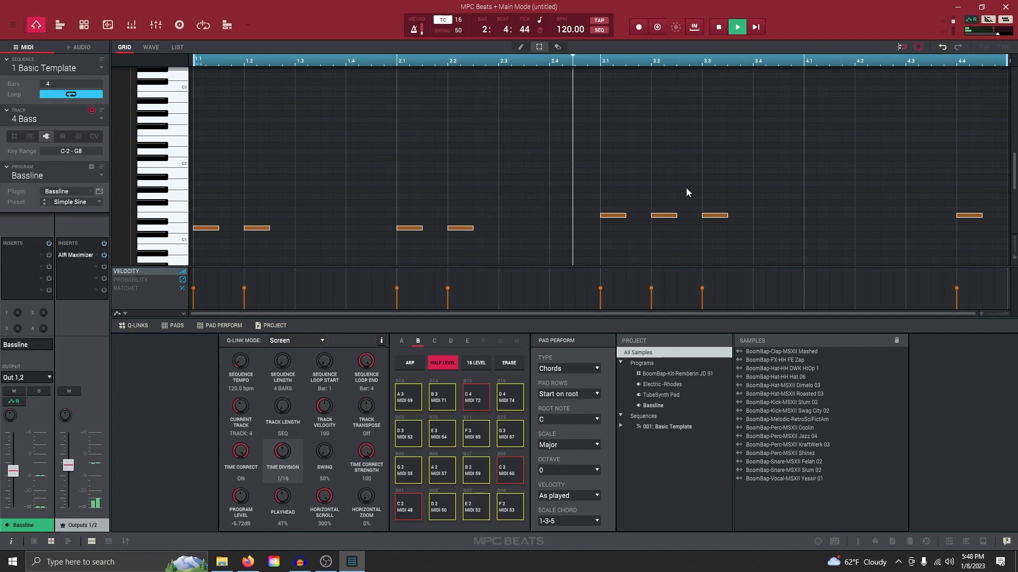
left_click(751, 225)
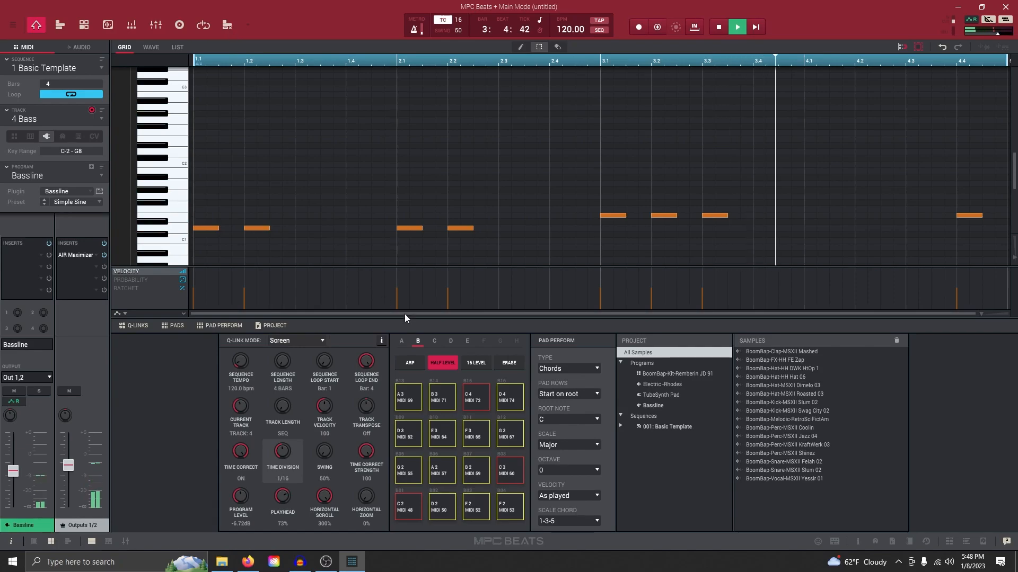
Step: Switch the workspace to Track Mute mode
left_click(226, 24)
left_click(247, 25)
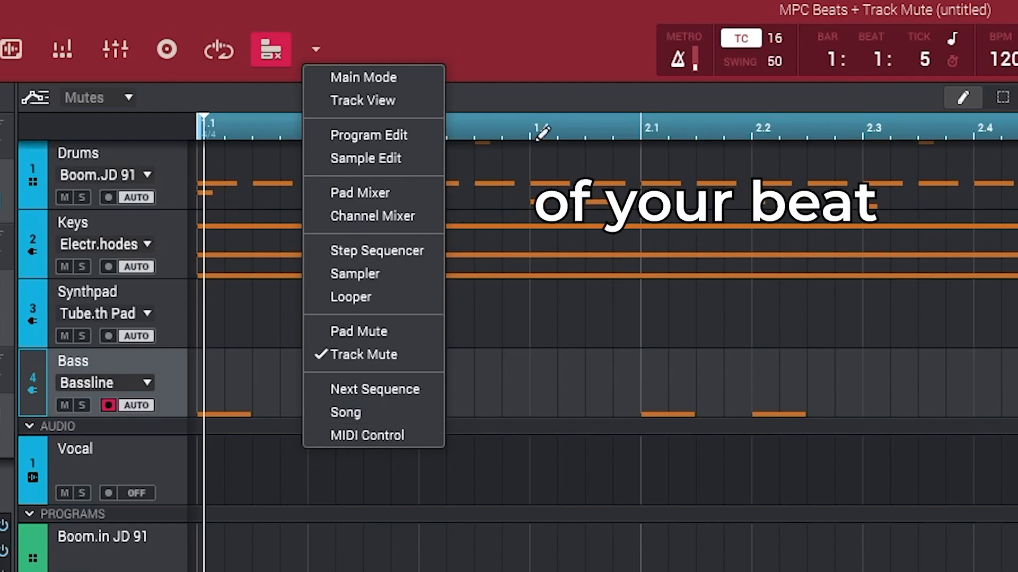
left_click(548, 63)
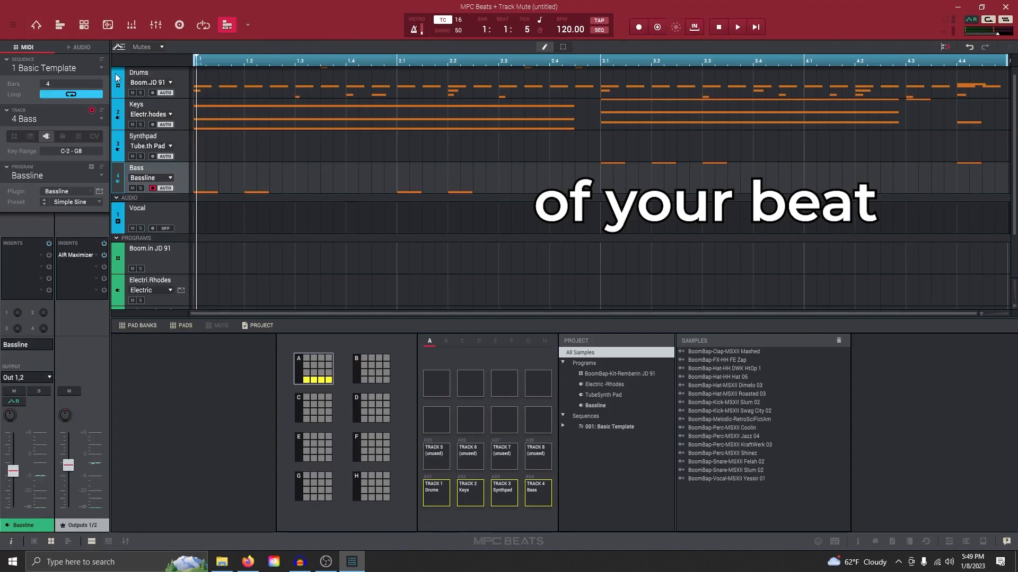
Step: Copy the Basic Template sequence into unused sequence 2 and name the copy Intro
left_click(102, 69)
left_click(73, 68)
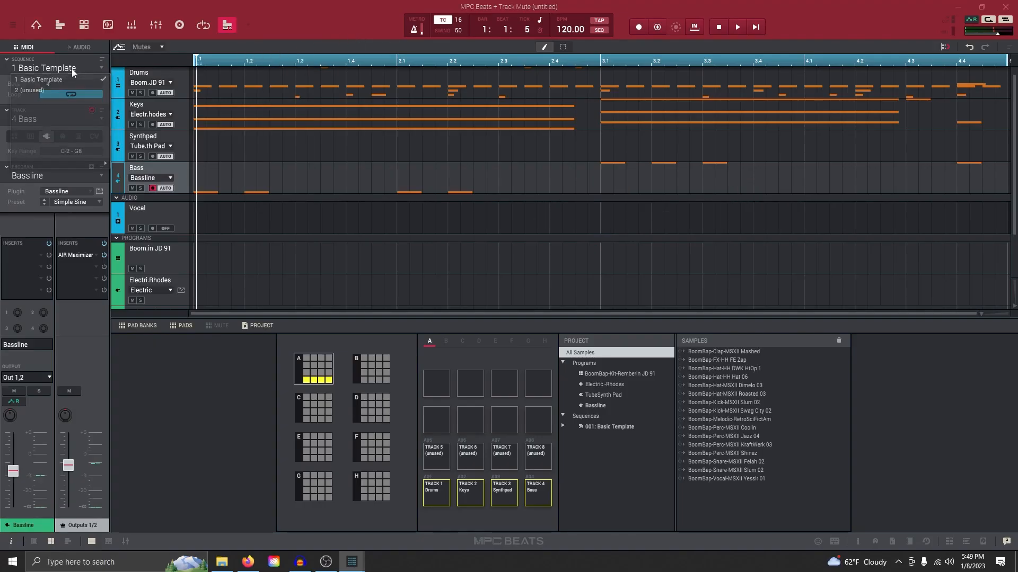
right_click(71, 67)
left_click(65, 129)
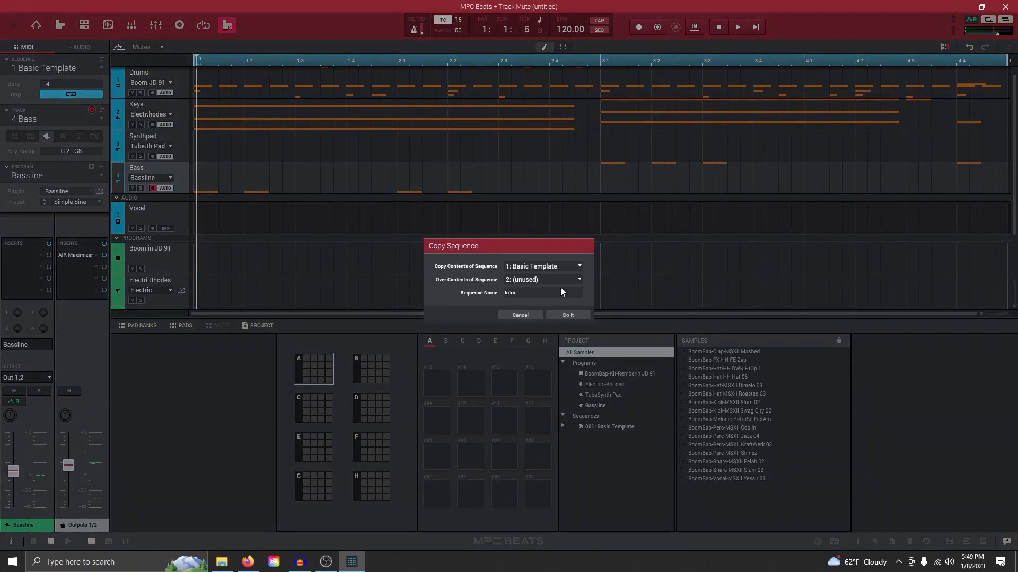
left_click(562, 316)
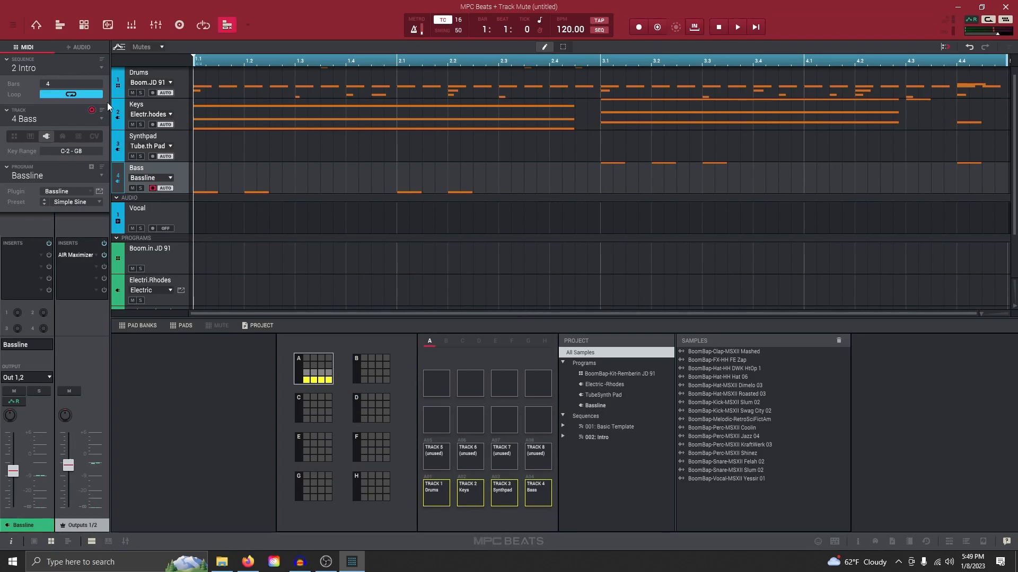
Step: Copy the Intro sequence into unused sequence 3 and name the copy Verse
left_click(99, 72)
left_click(43, 67)
right_click(43, 67)
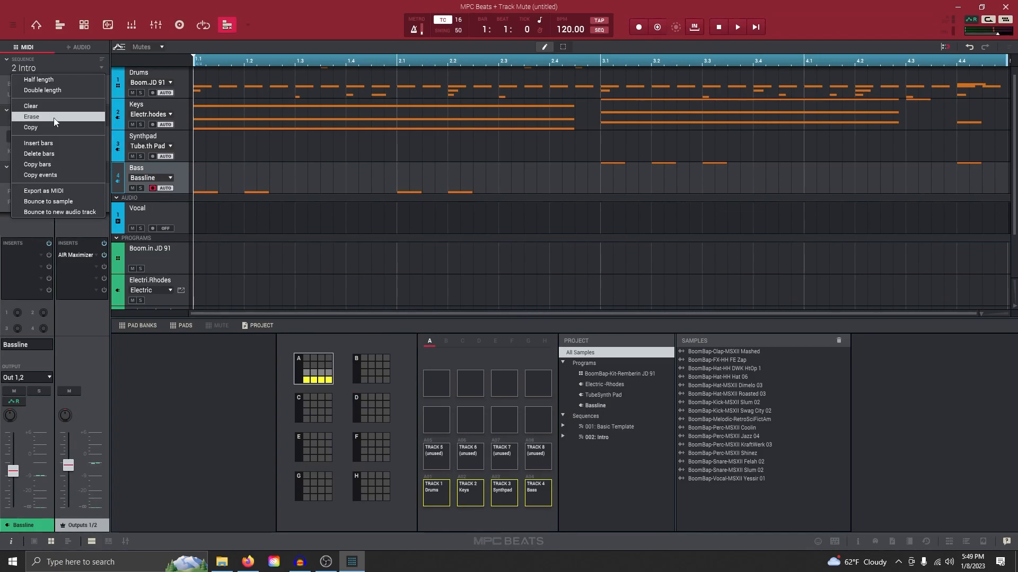
left_click(56, 128)
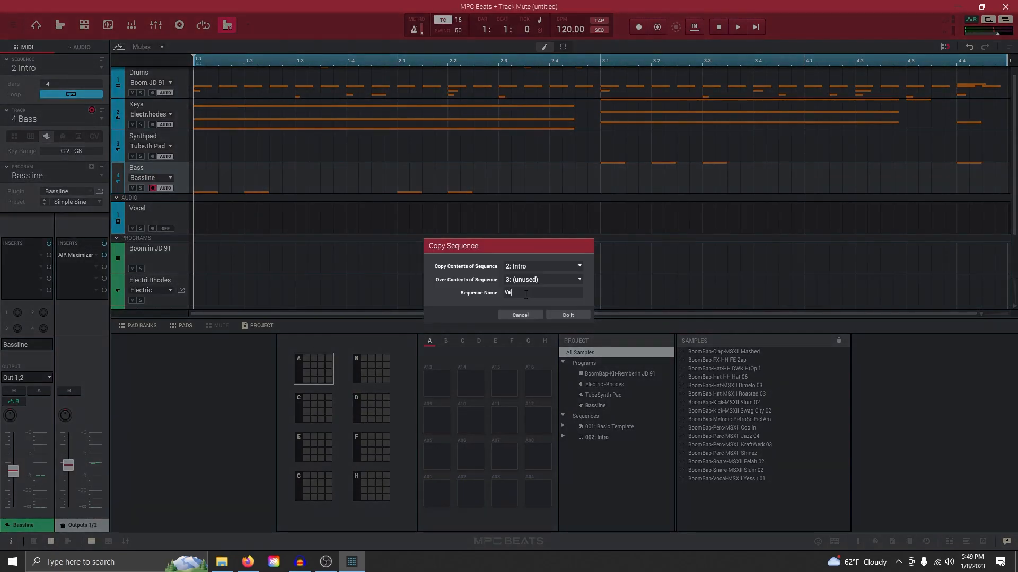
left_click(555, 314)
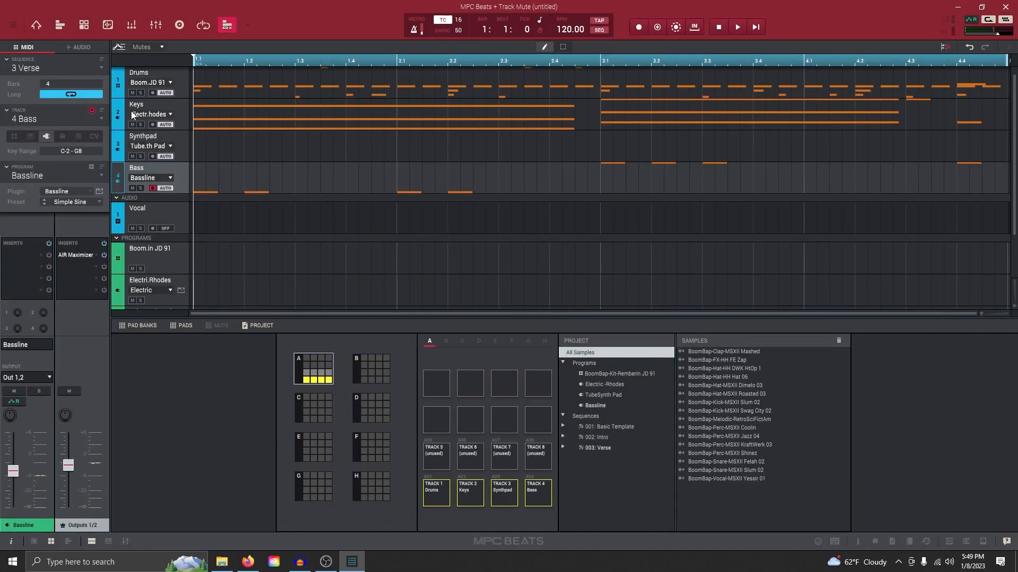
Step: Copy the Verse sequence into sequence 4 under the name Chorus
left_click(100, 68)
right_click(44, 65)
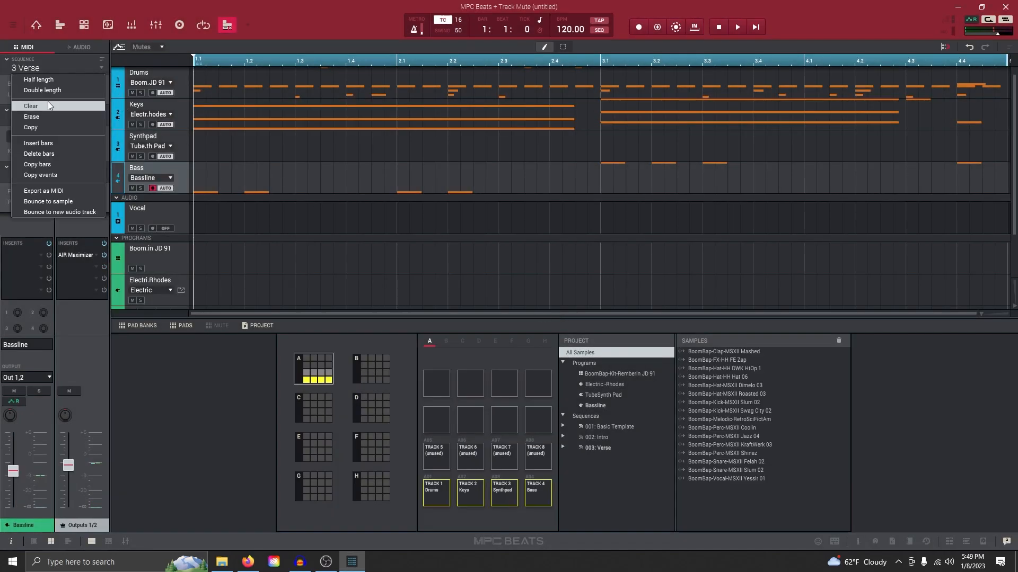
left_click(55, 128)
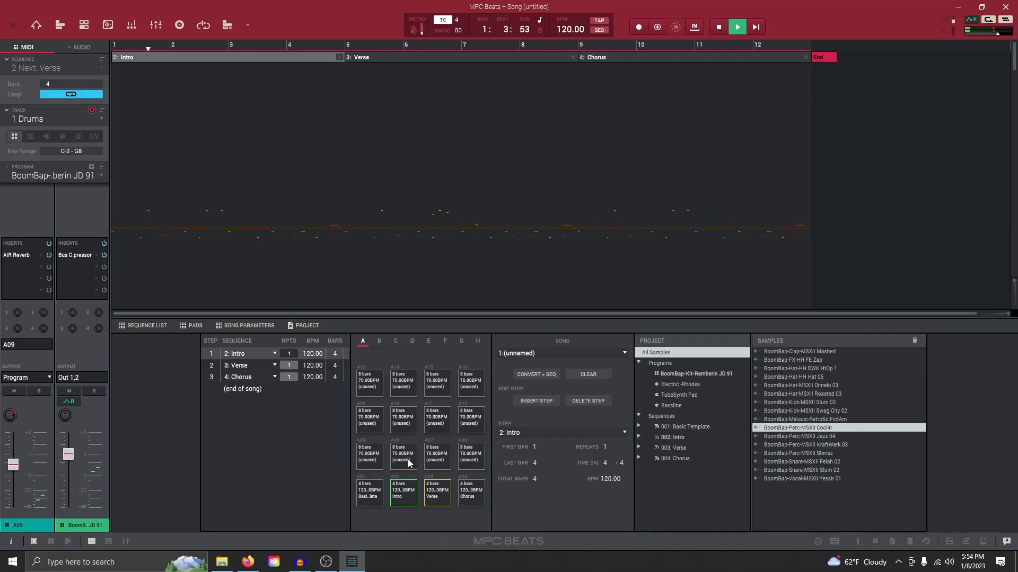
left_click_drag(587, 401, 843, 223)
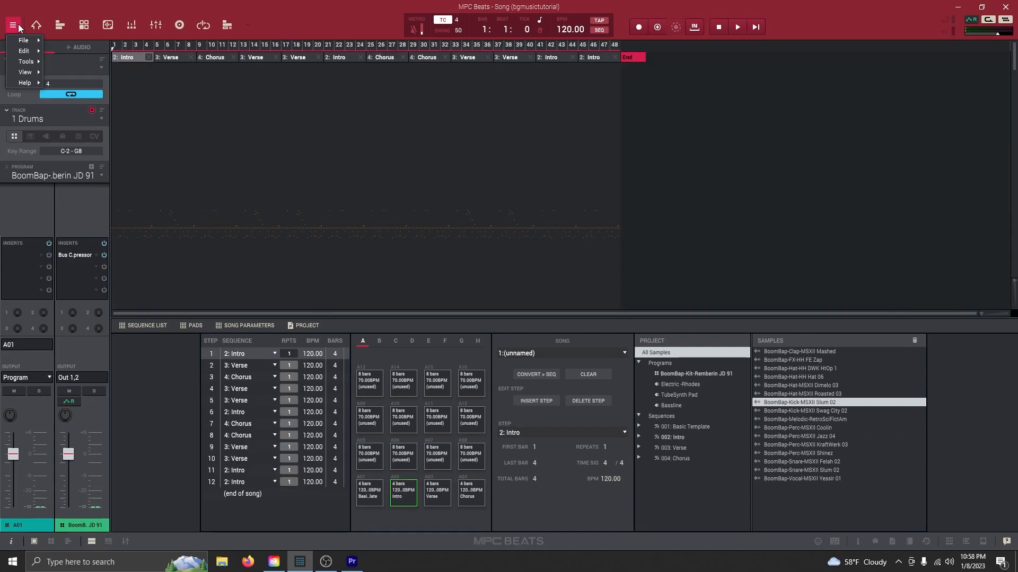
Step: Export the song as an audio mixdown in mp3 format, choosing bgmusictutorial.mp3 as the target file
mouse_move(26, 41)
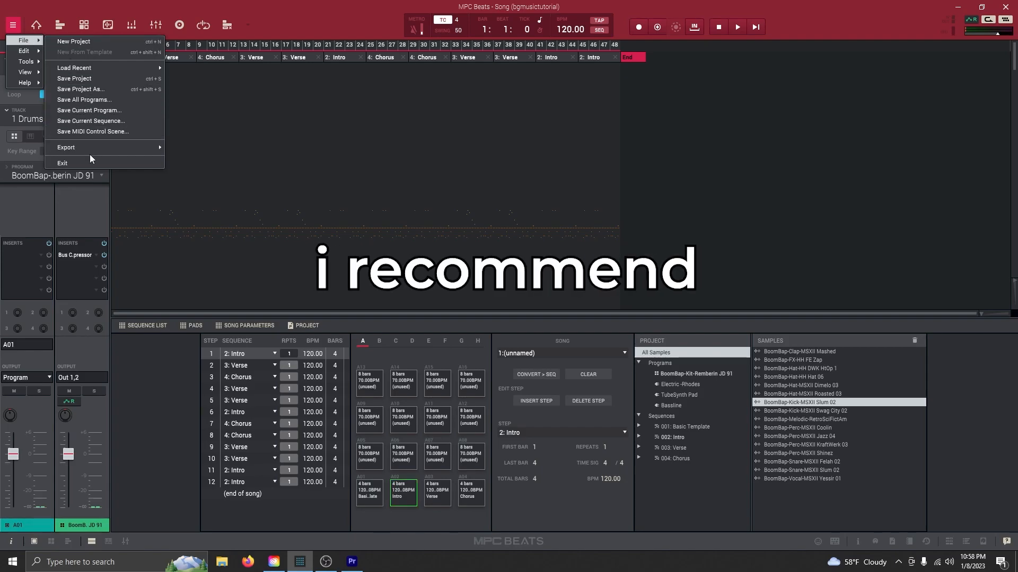
mouse_move(91, 150)
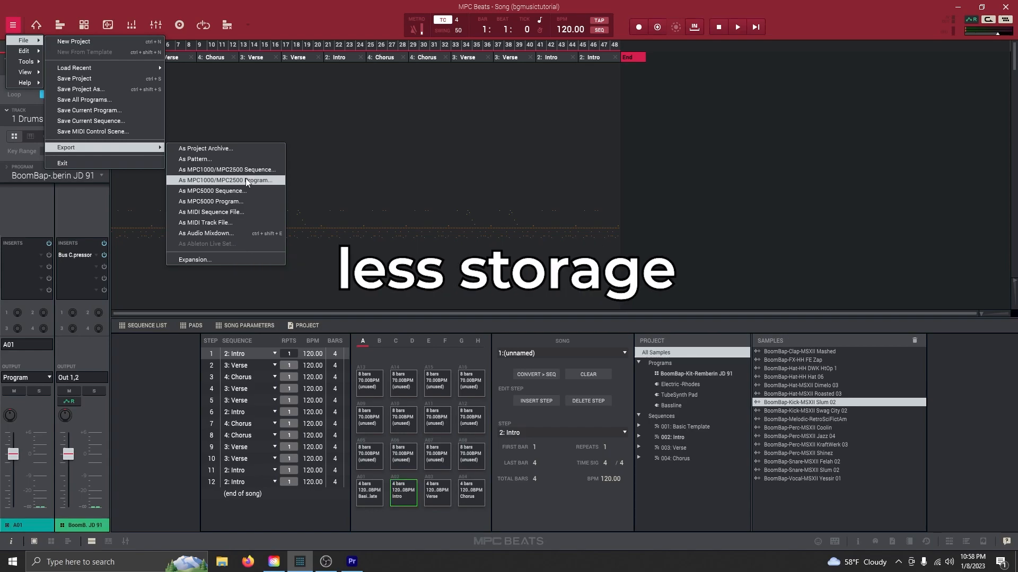
left_click(244, 233)
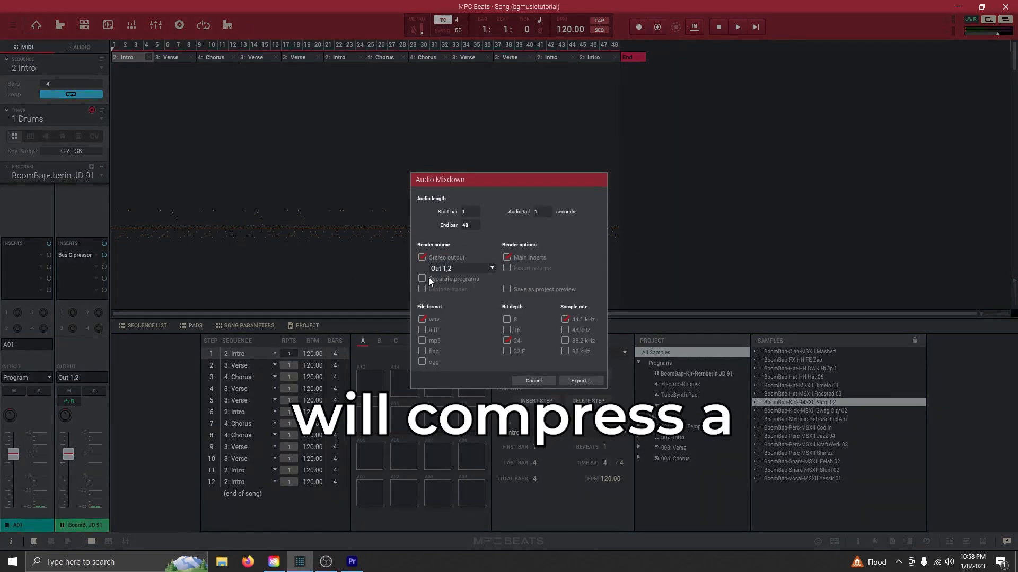
left_click(424, 341)
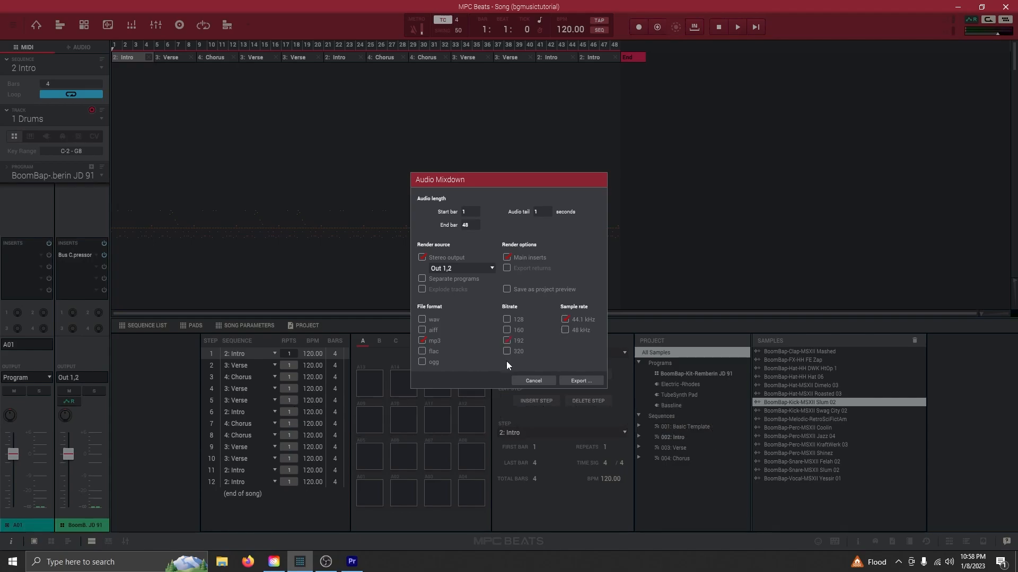
left_click(571, 381)
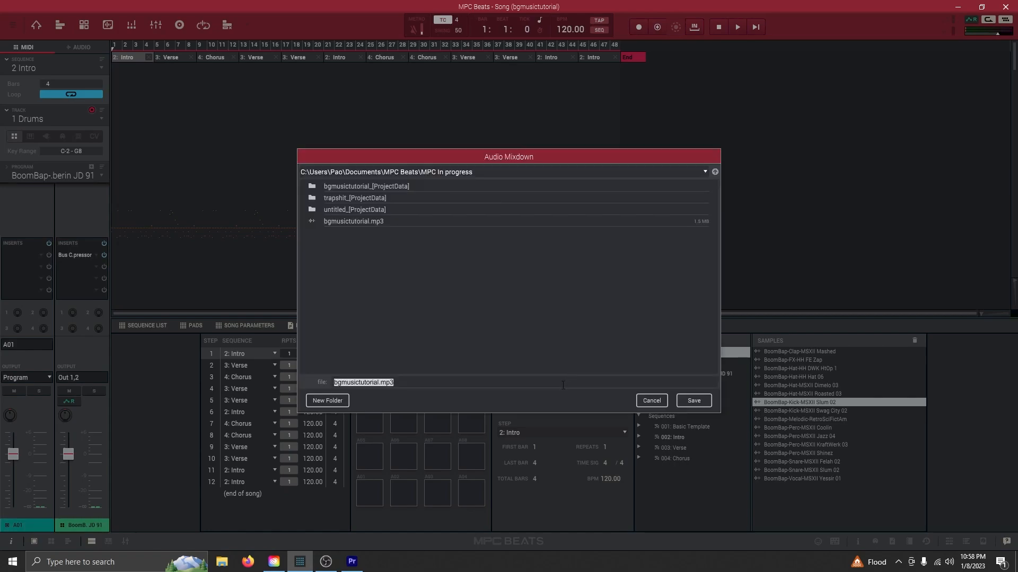
left_click(479, 221)
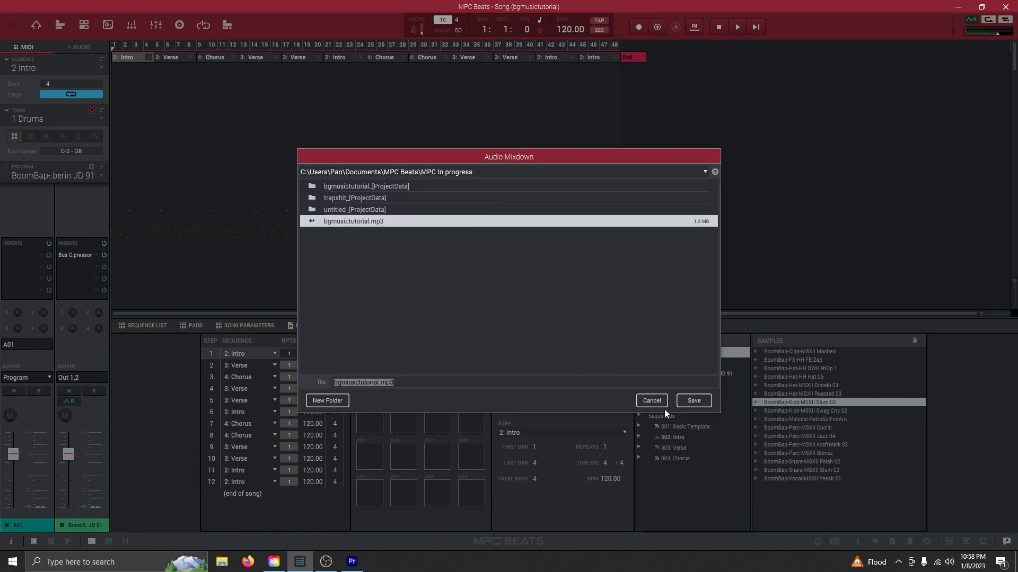